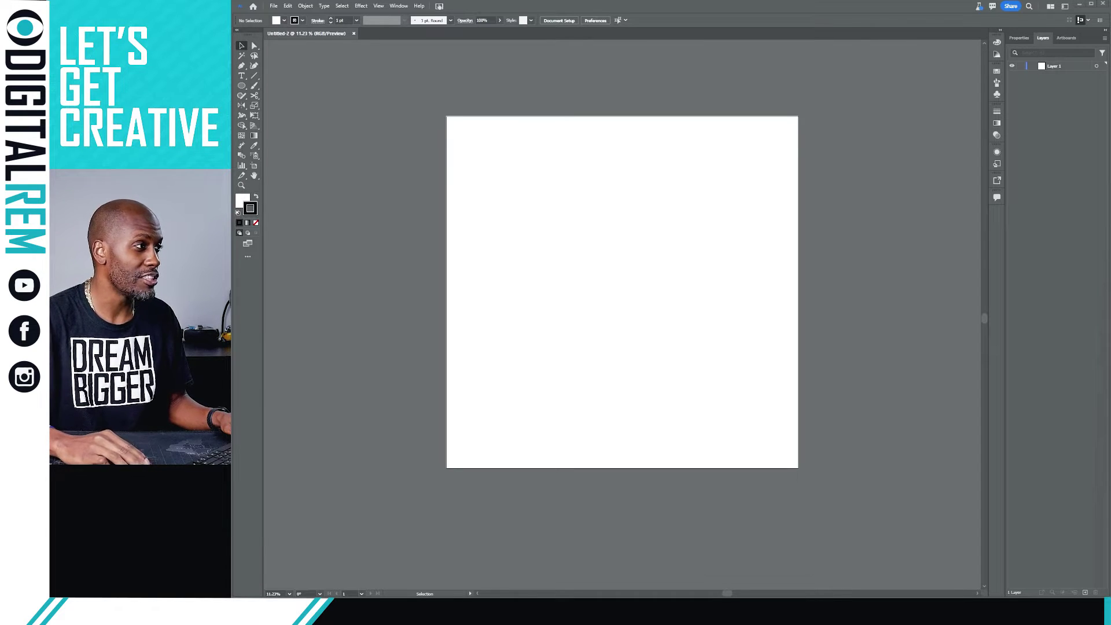
# Draw a large circle in the artboard centre and fill it solid black.
pyautogui.click(241, 87)
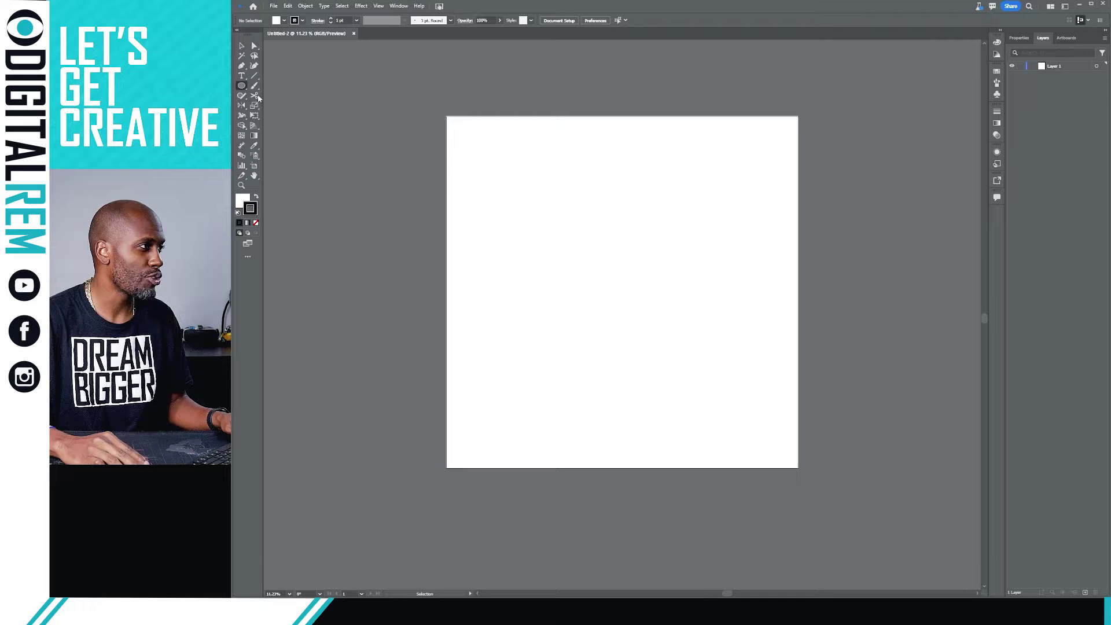
pyautogui.moveTo(523, 201); pyautogui.dragTo(727, 402)
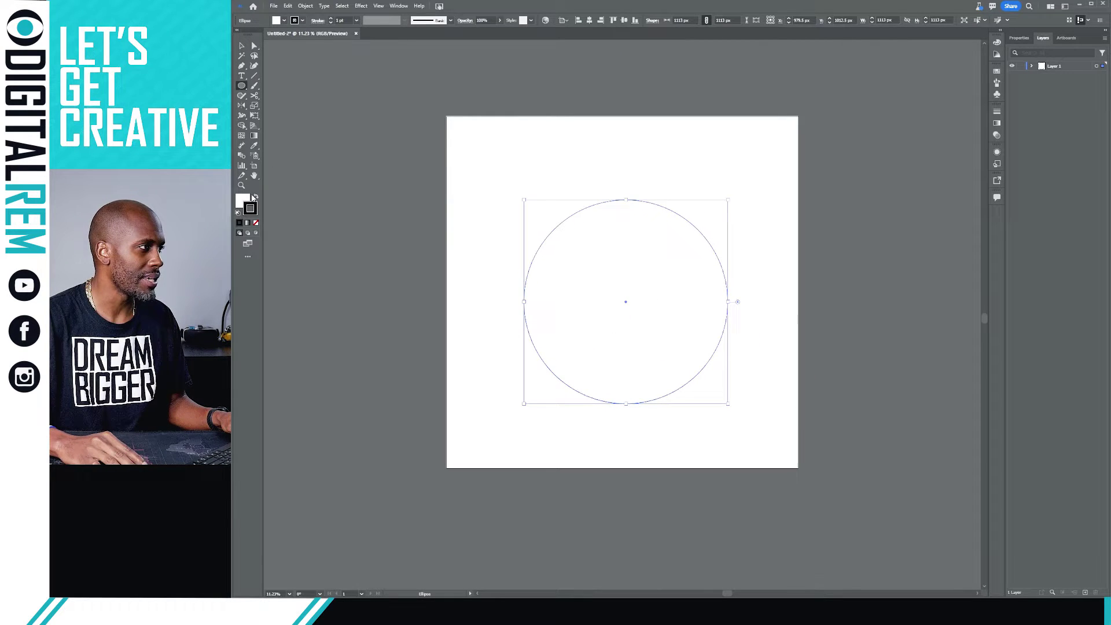
pyautogui.click(255, 197)
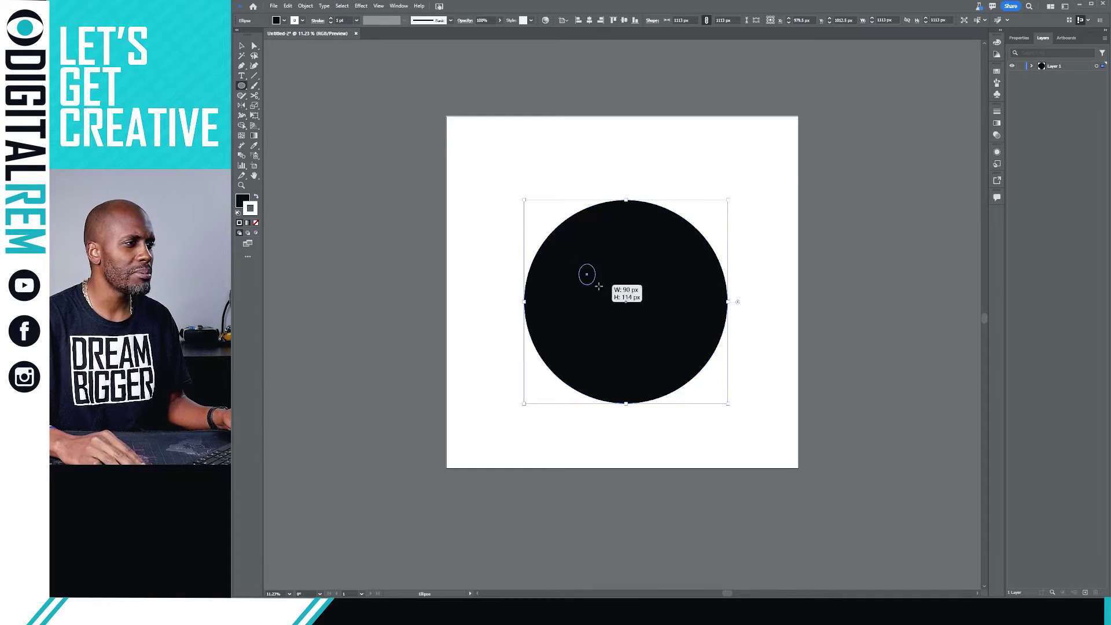
# Add a small white left eye and place a duplicate right eye beside it.
pyautogui.moveTo(579, 263); pyautogui.dragTo(627, 310)
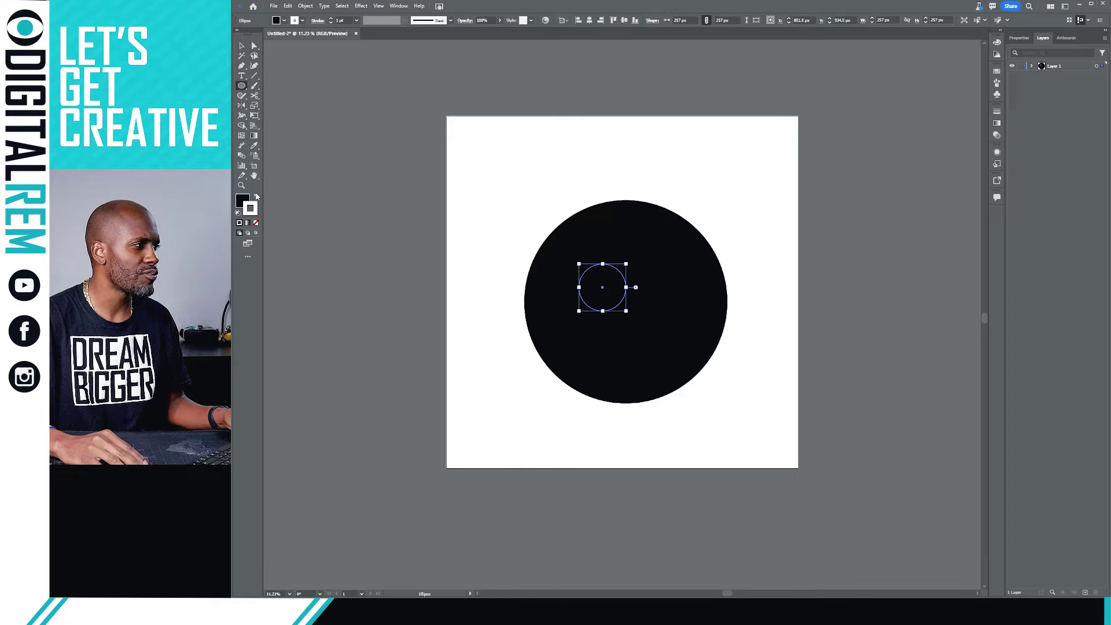
pyautogui.click(255, 196)
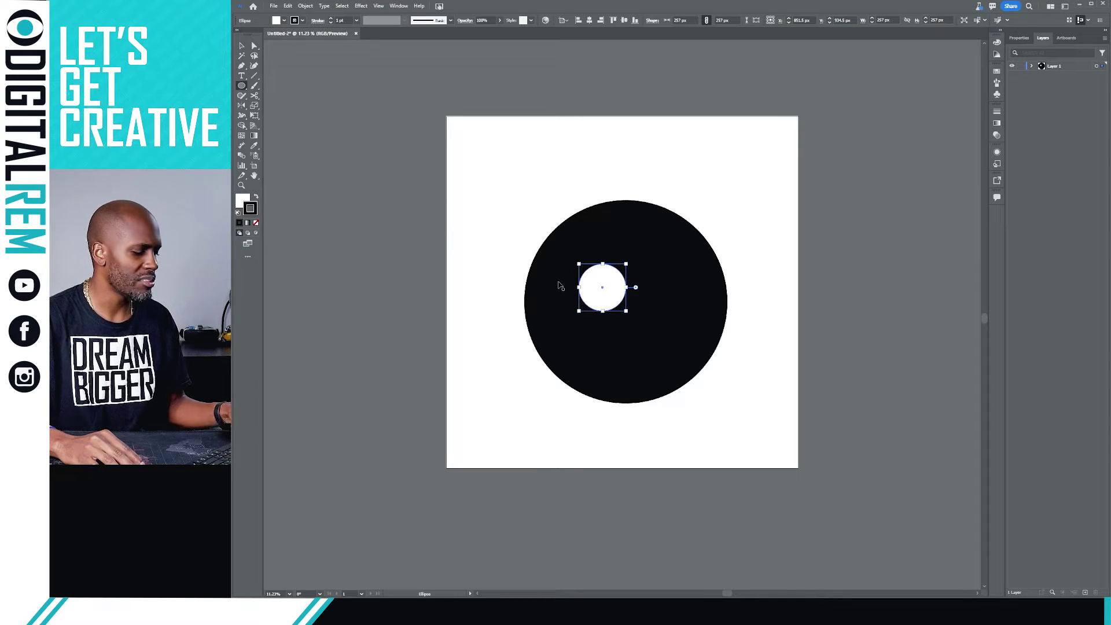
pyautogui.press('v')
pyautogui.moveTo(602, 287)
pyautogui.mouseDown()
pyautogui.moveTo(623, 314)
pyautogui.moveTo(665, 290)
pyautogui.mouseUp()
pyautogui.press('l')
pyautogui.click(626, 314)
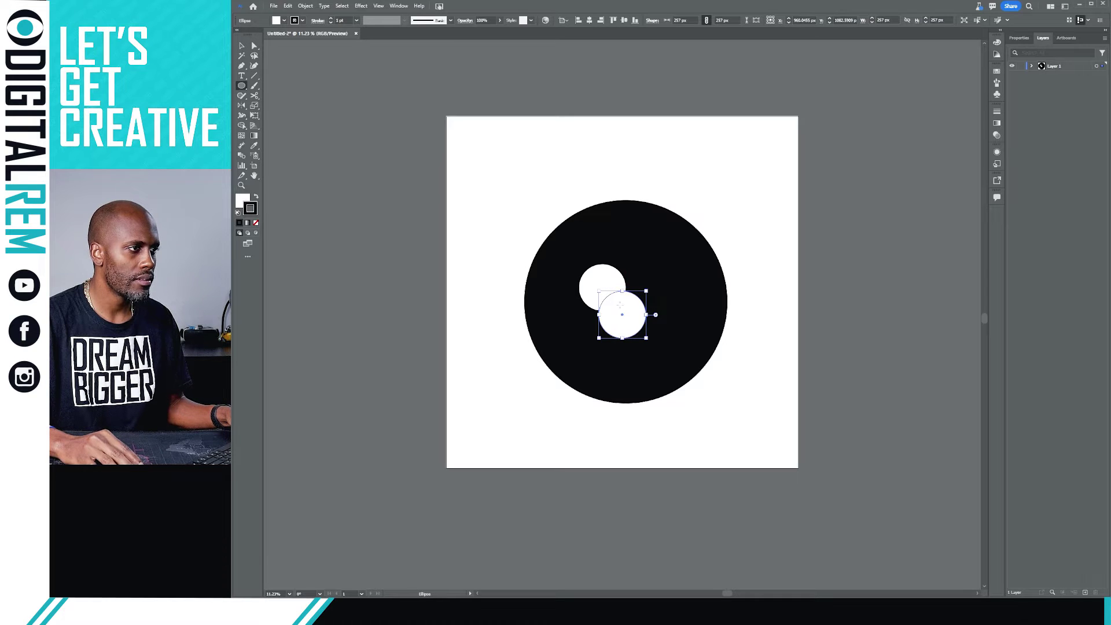
pyautogui.press('v')
pyautogui.moveTo(626, 315); pyautogui.dragTo(676, 289)
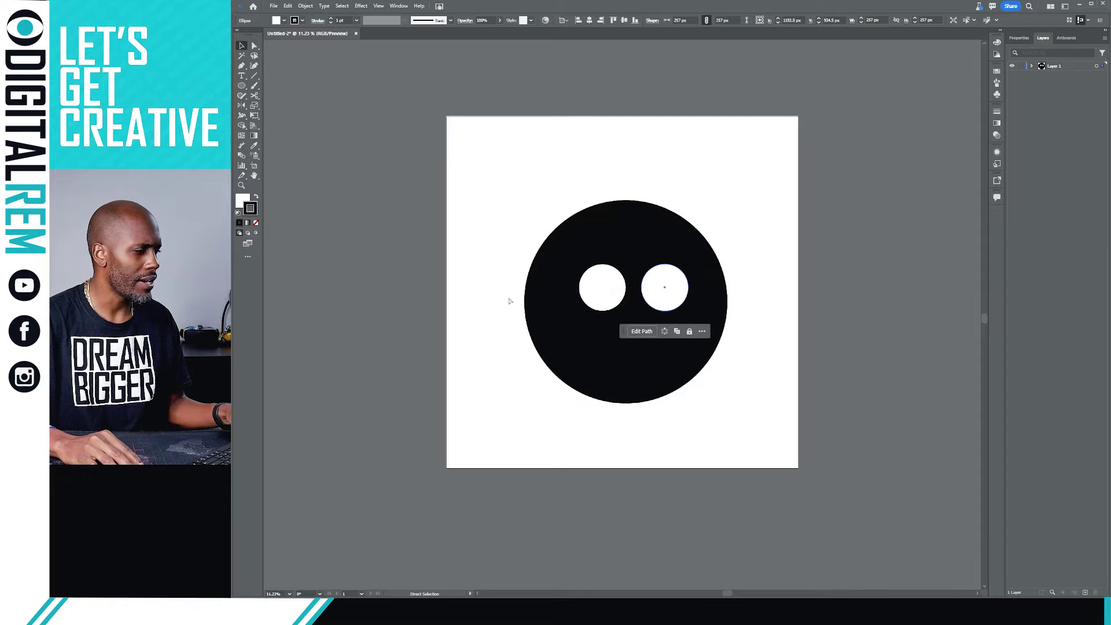
# Duplicate an eye, squash it into an oval mouth below the eyes, and deselect.
pyautogui.hotkey('ctrl', 'f')
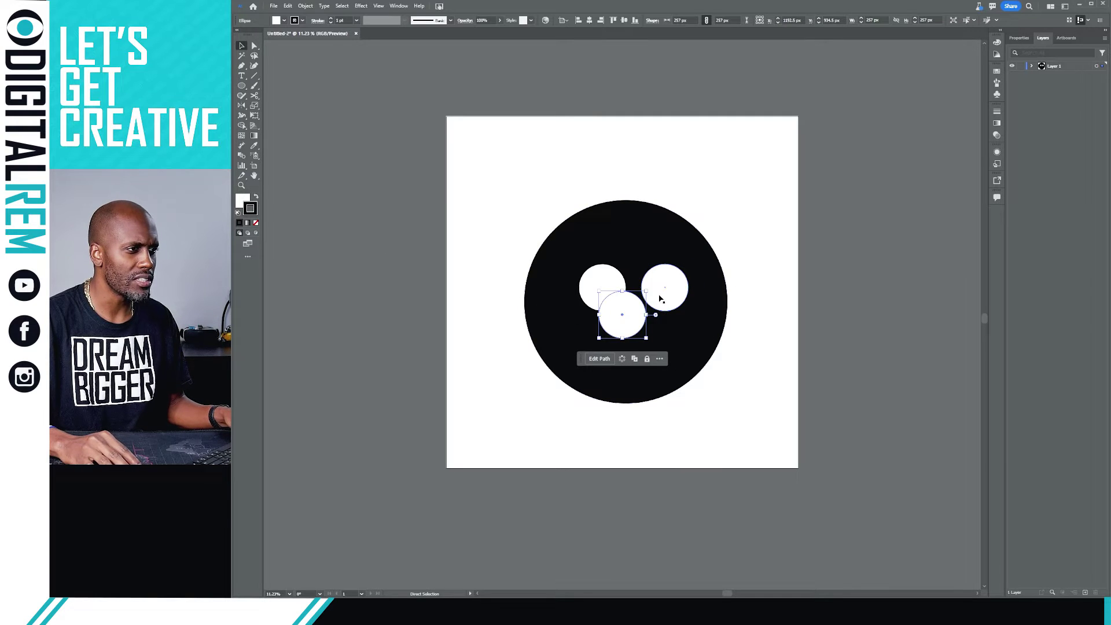
pyautogui.moveTo(631, 316); pyautogui.dragTo(636, 340)
pyautogui.click(755, 334)
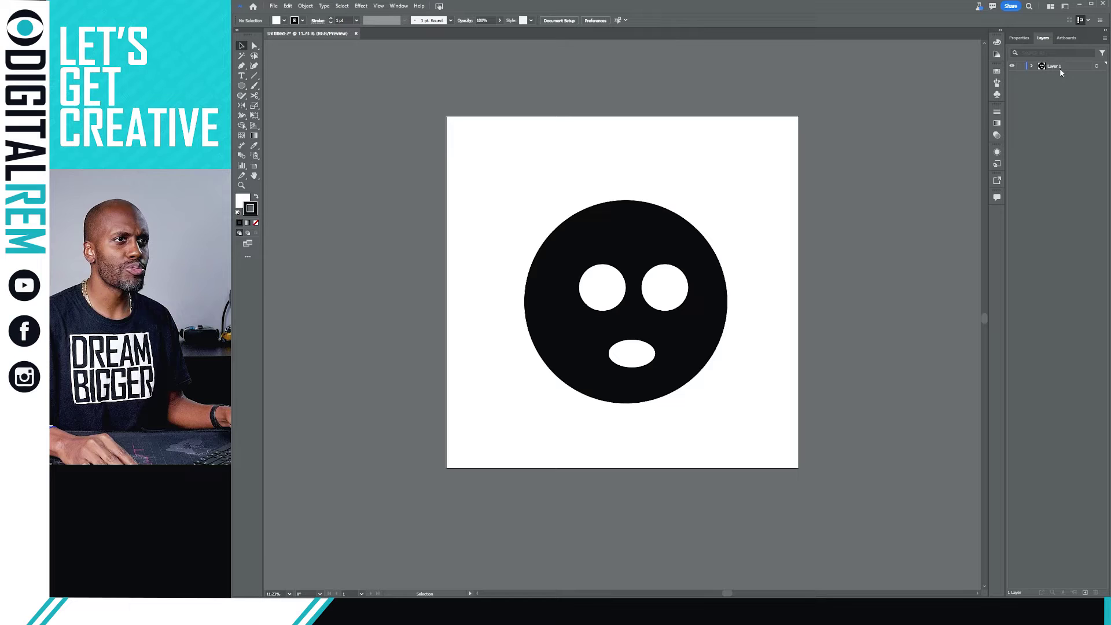
# Add Layer 2 above Layer 1 and paste a copy of the face with Layer 2 targeted.
pyautogui.click(1086, 592)
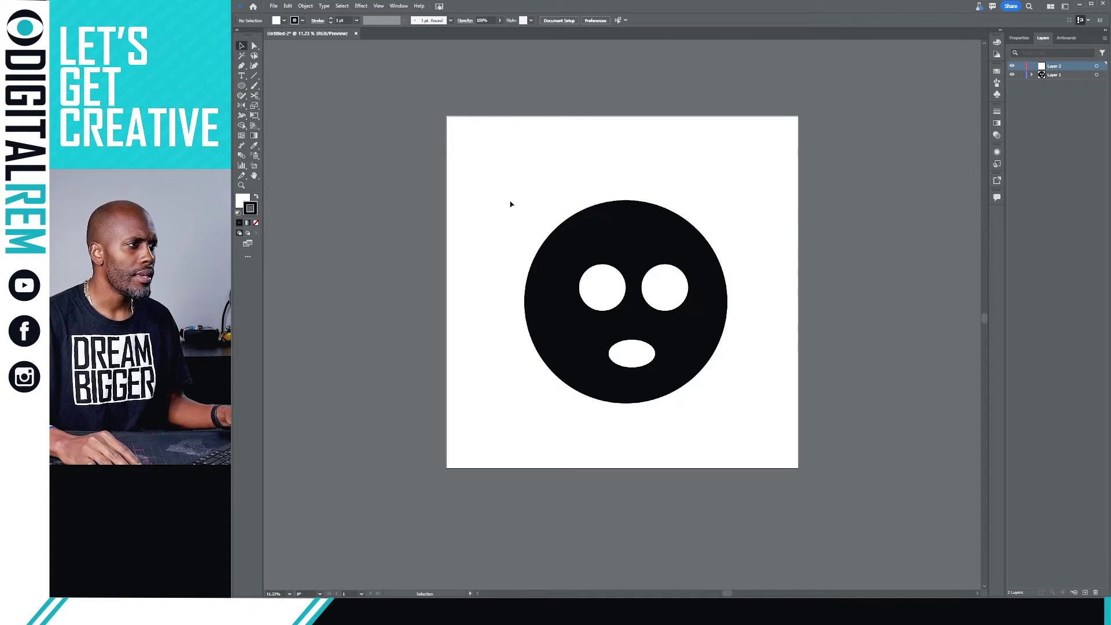
pyautogui.hotkey('ctrl', 'a')
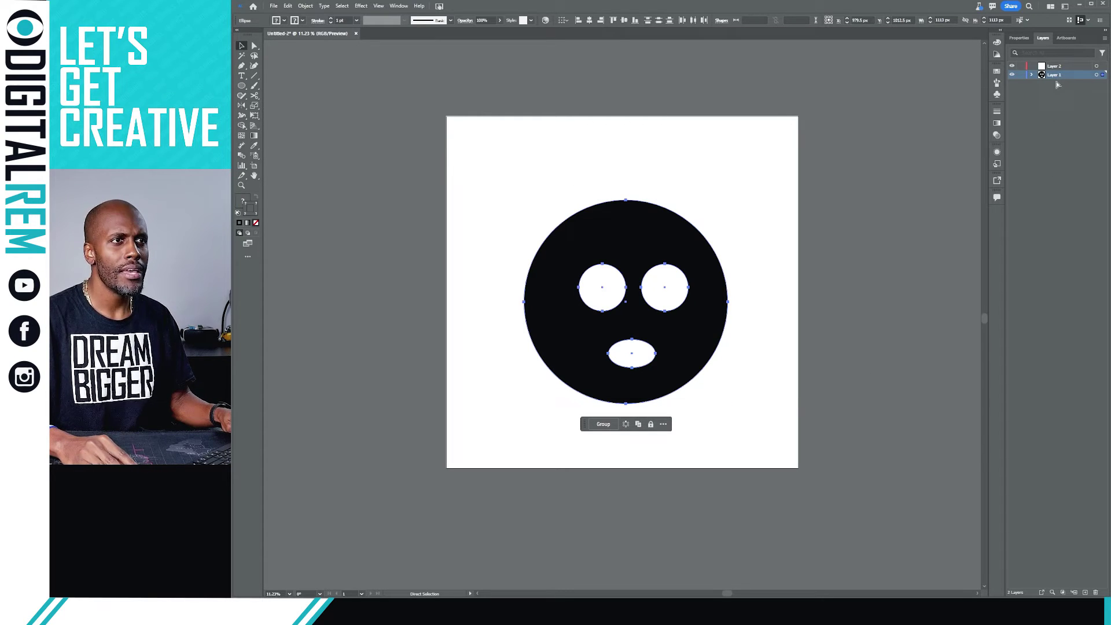
pyautogui.click(1070, 68)
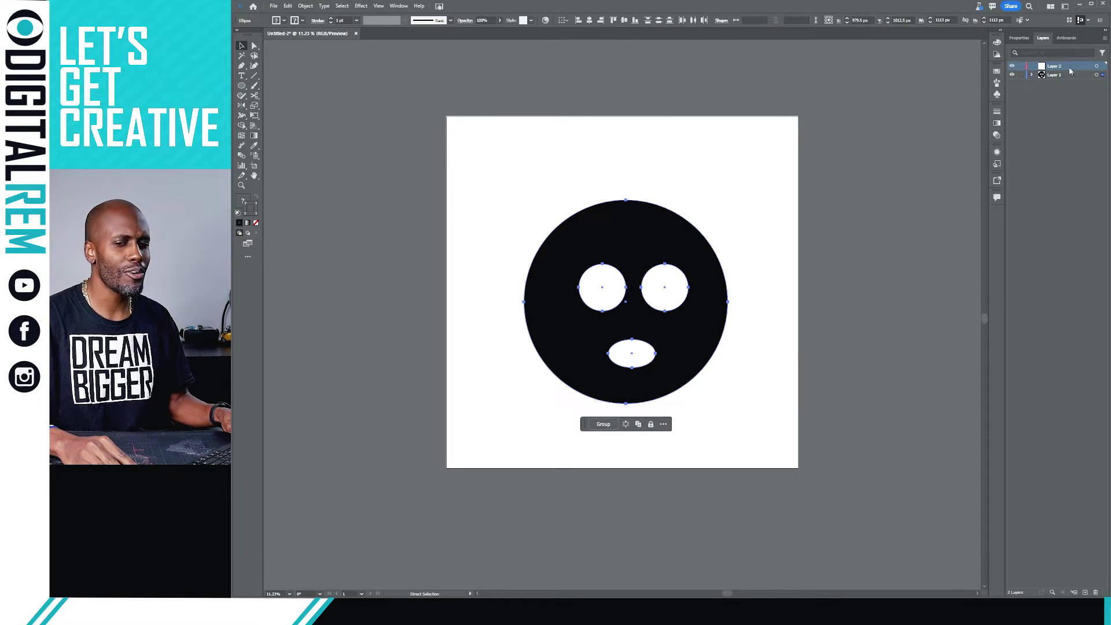
pyautogui.hotkey('ctrl', 'z')
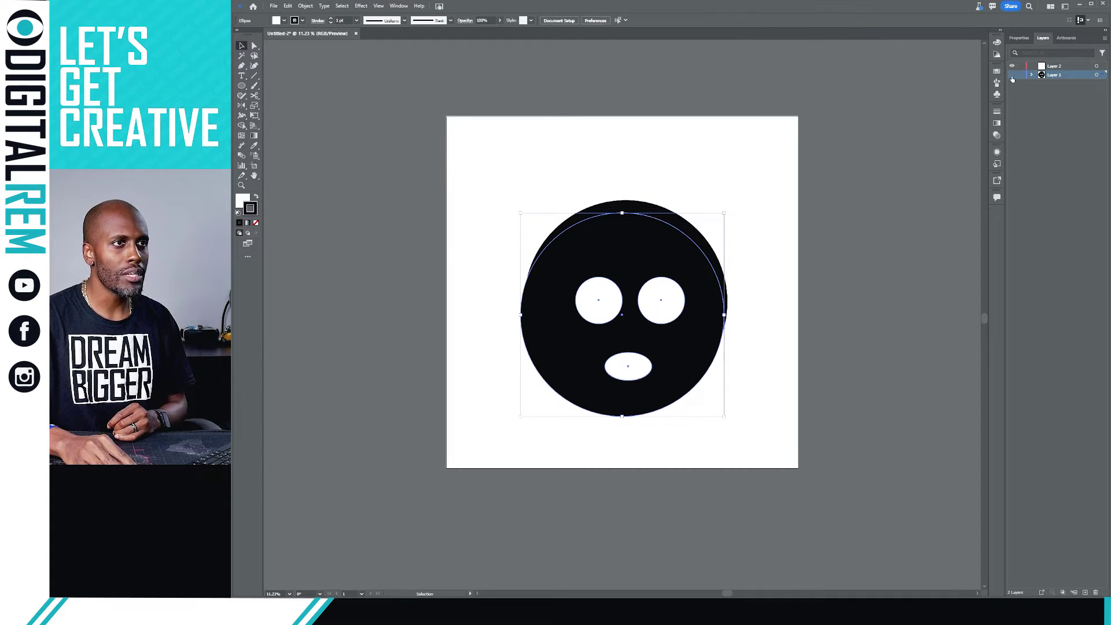
# Hide Layer 1, cut and repaste the face, dismiss the hidden-layer warning, and show Layer 1.
pyautogui.click(1015, 75)
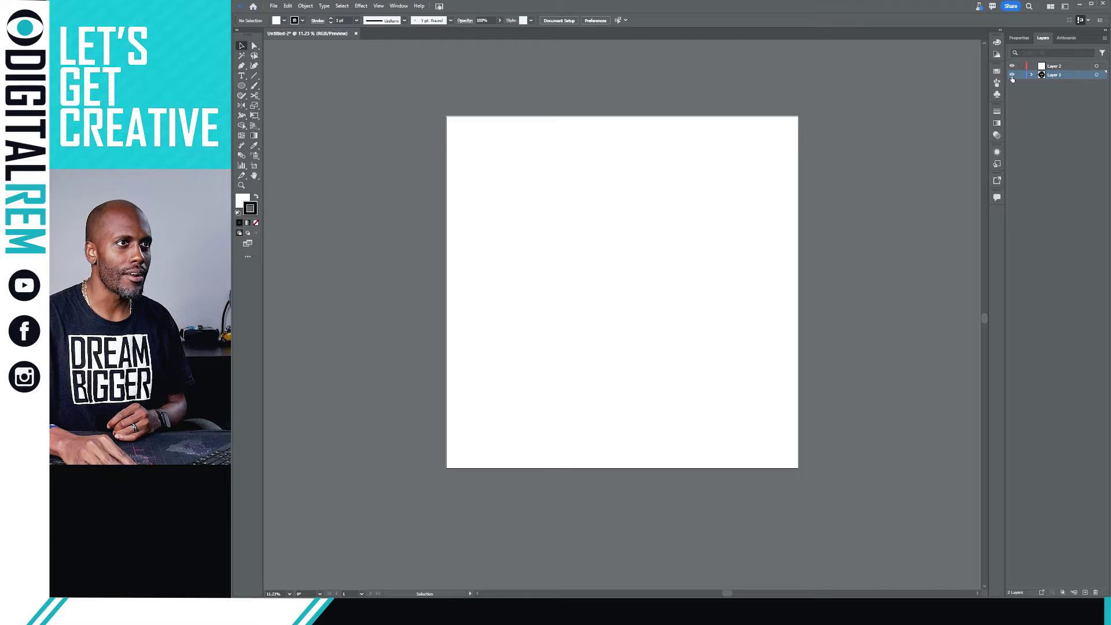
pyautogui.click(1016, 76)
pyautogui.click(1015, 76)
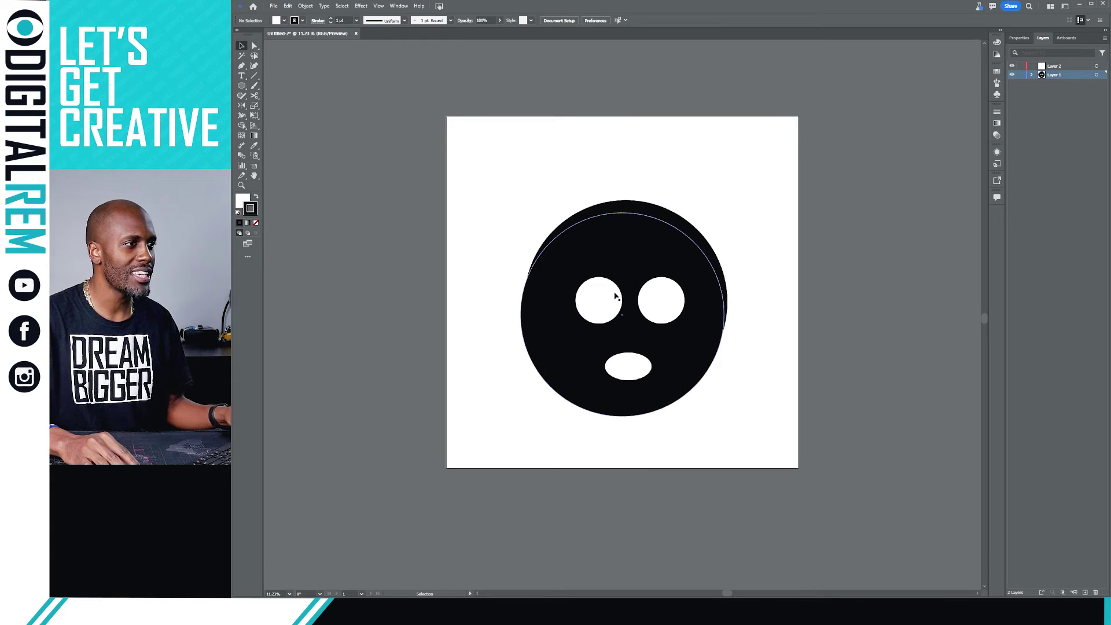
pyautogui.hotkey('ctrl', 'z')
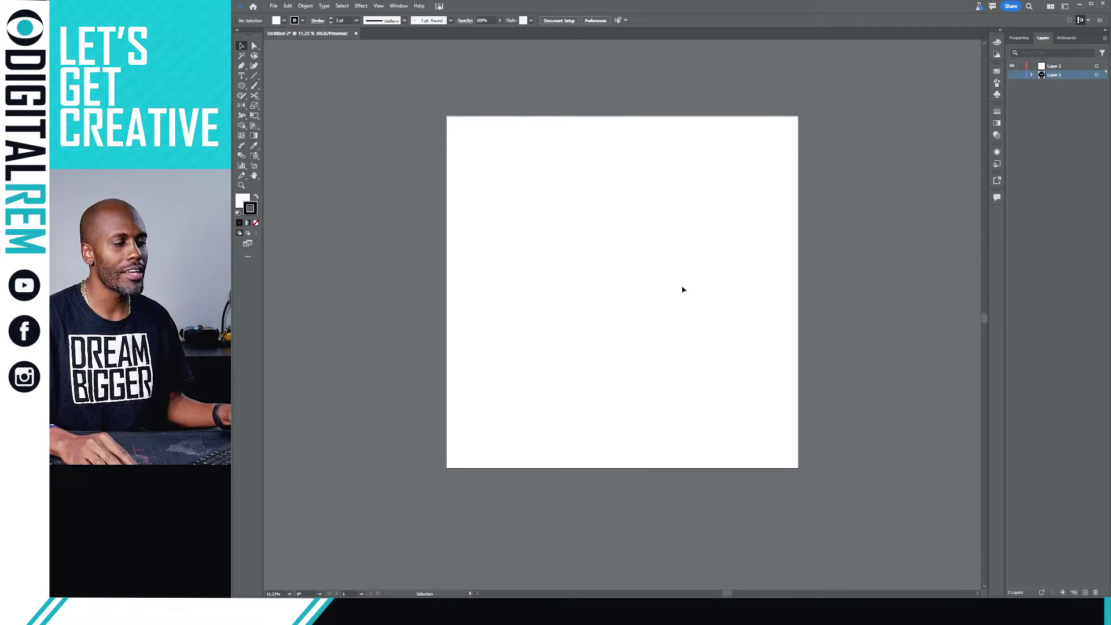
pyautogui.hotkey('ctrl', 'v')
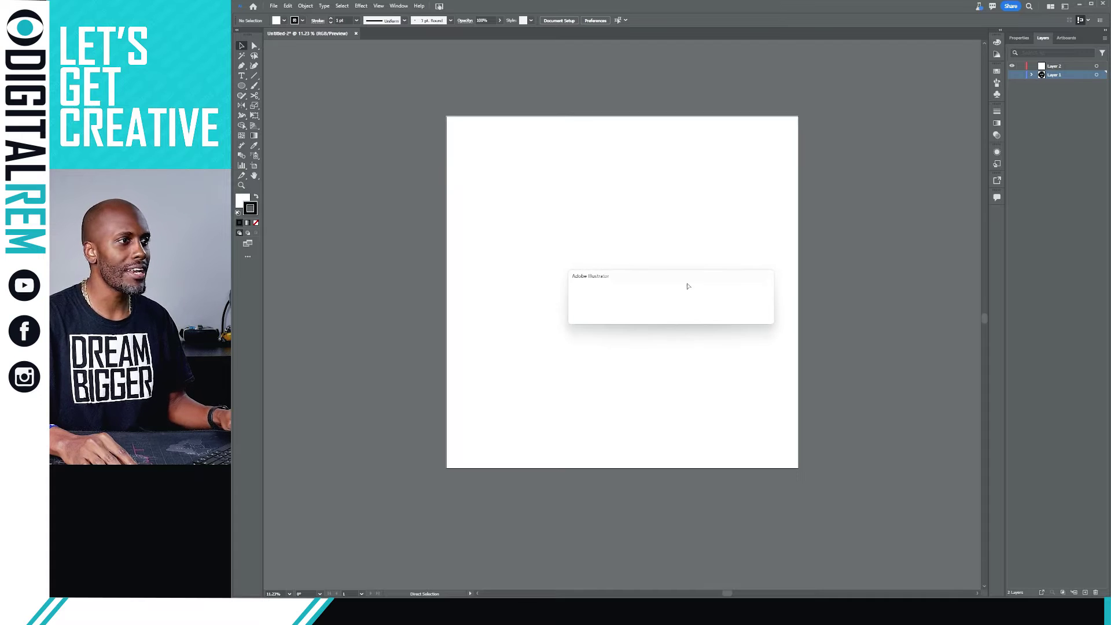
pyautogui.click(752, 314)
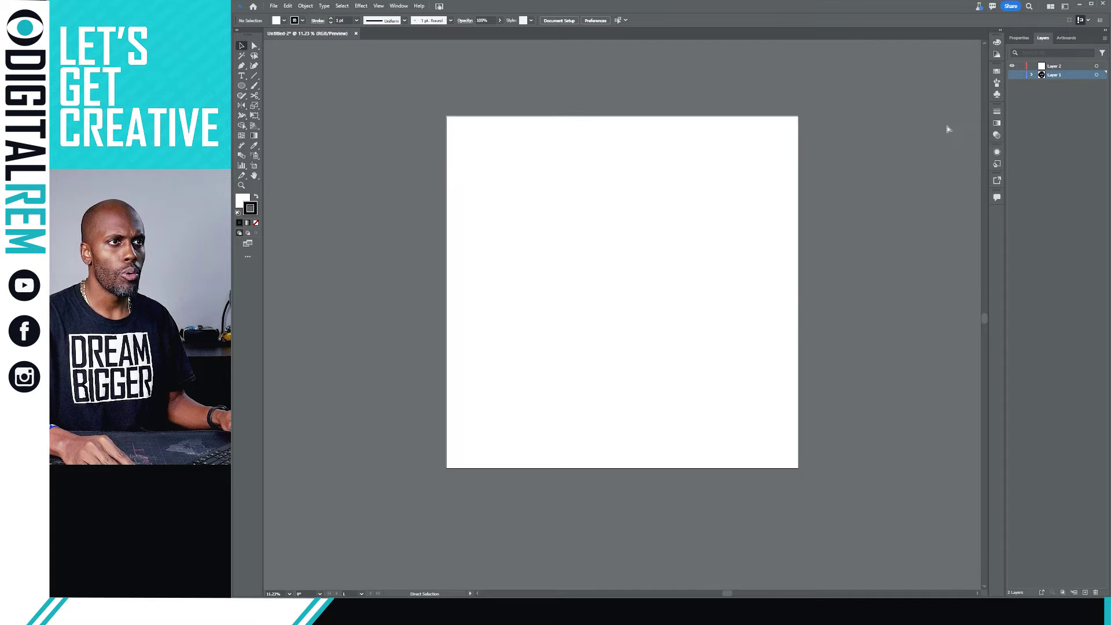
pyautogui.click(1013, 76)
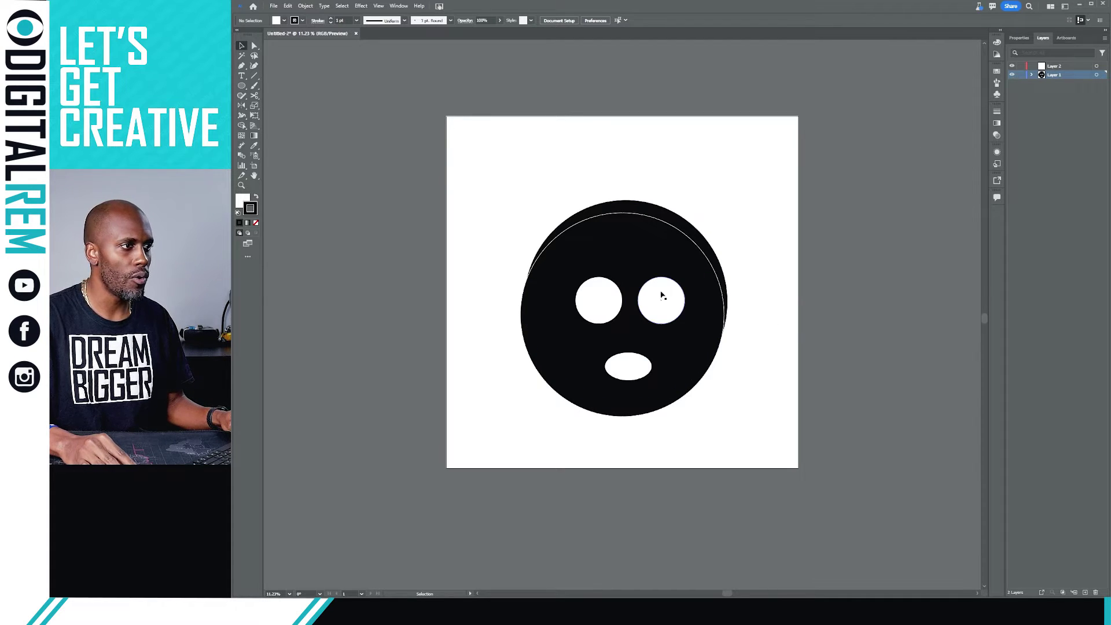
pyautogui.hotkey('ctrl', 'z')
pyautogui.hotkey('ctrl', 'shift', 'z')
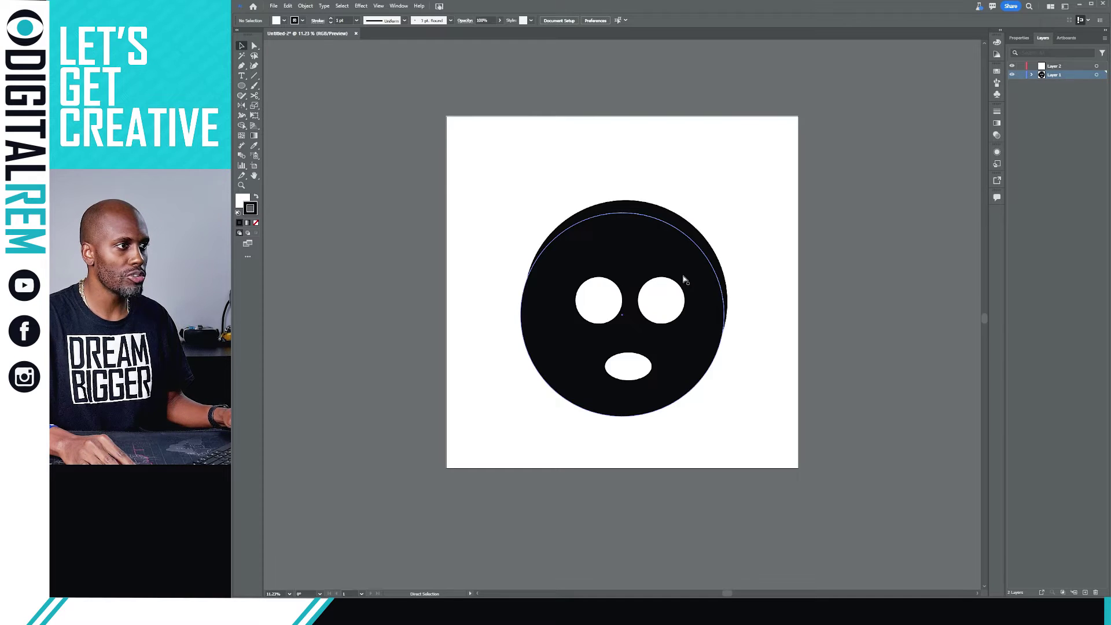
# Undo twice to remove the offset duplicate, leaving one face.
pyautogui.hotkey('ctrl', 'z')
pyautogui.hotkey('ctrl', 'z')
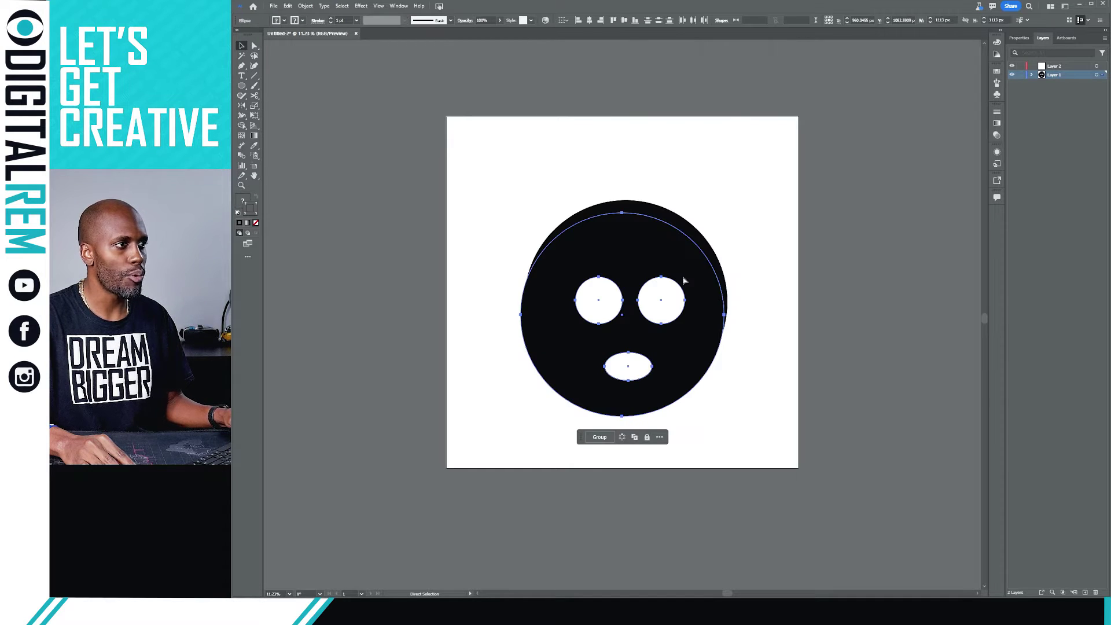
pyautogui.hotkey('ctrl', 'z')
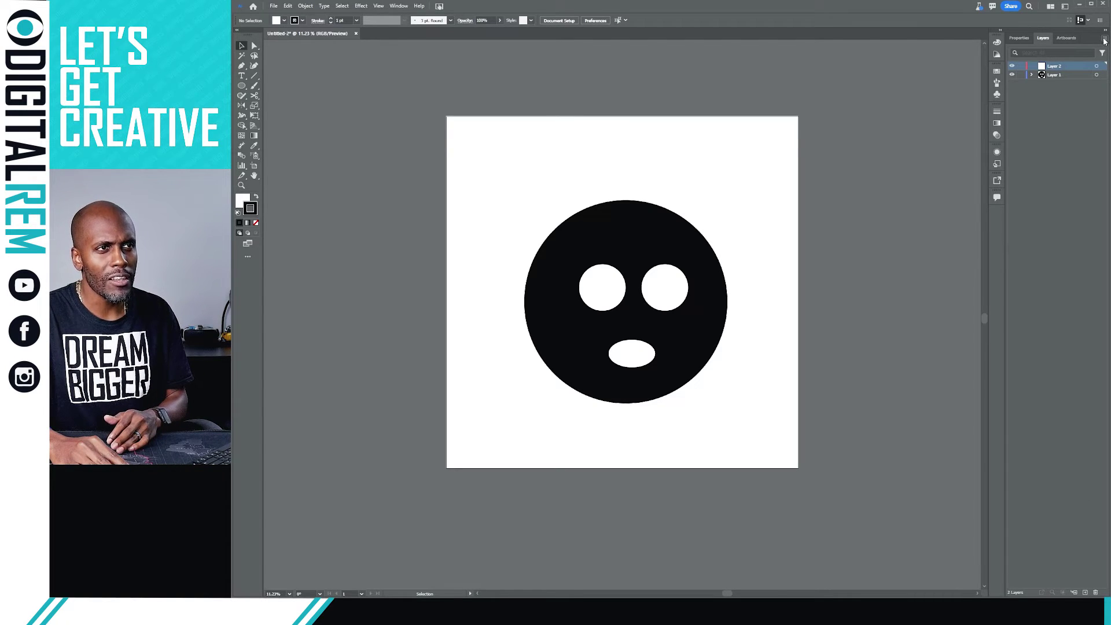
# Uncheck Paste Remembers Layers in the Layers panel flyout menu.
pyautogui.click(1102, 40)
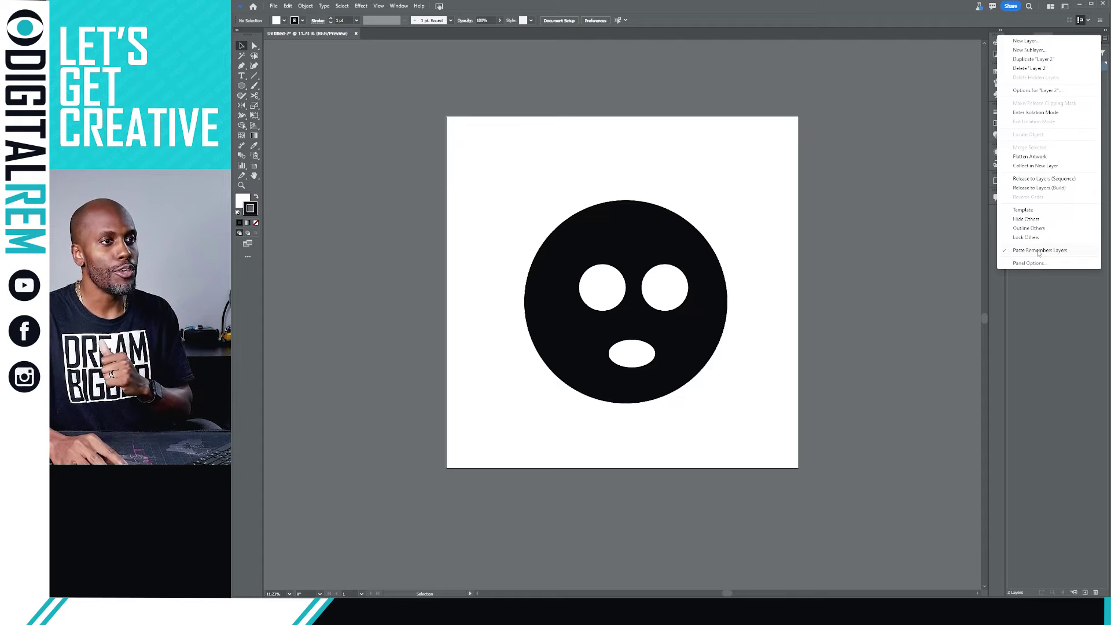
pyautogui.click(1038, 250)
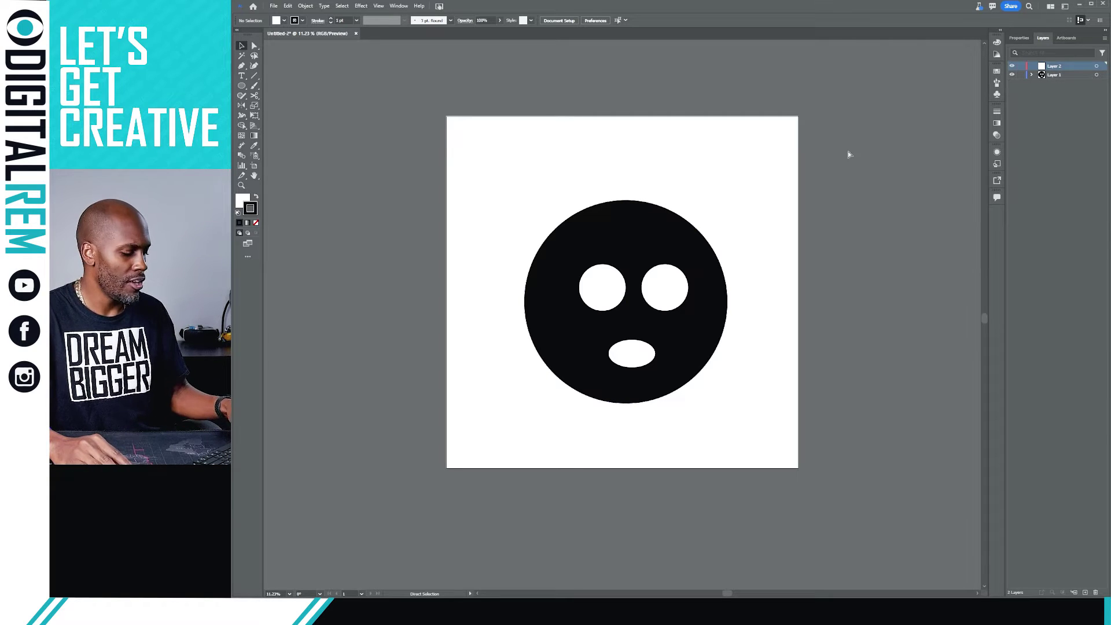
# Select all the face artwork and toggle both layers' visibility to confirm Layer 2's copy.
pyautogui.hotkey('ctrl', 'a')
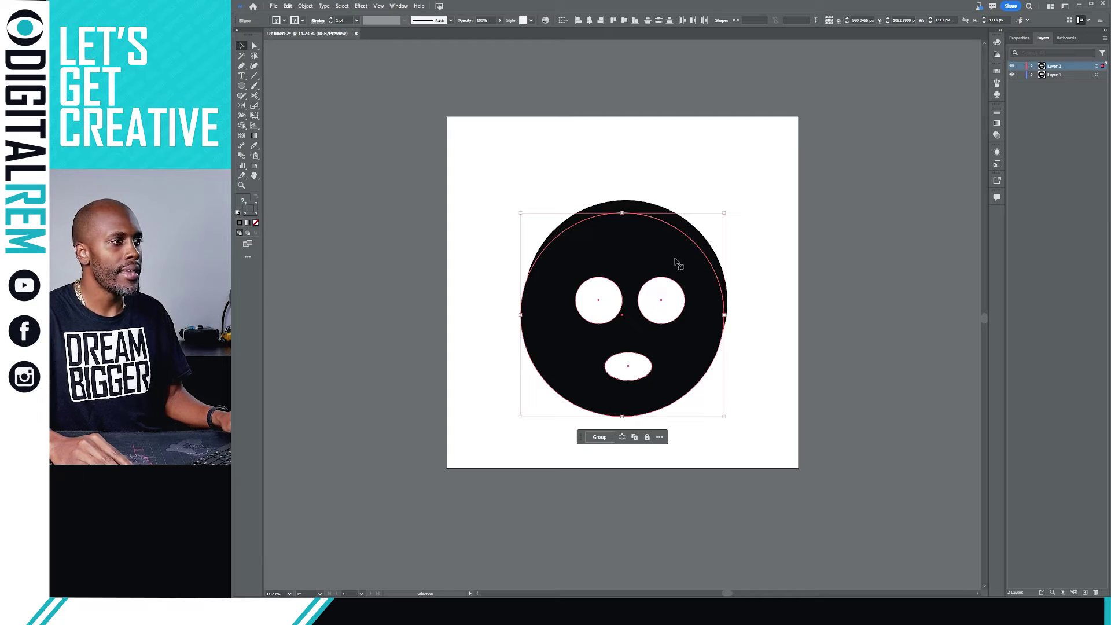
pyautogui.click(1013, 76)
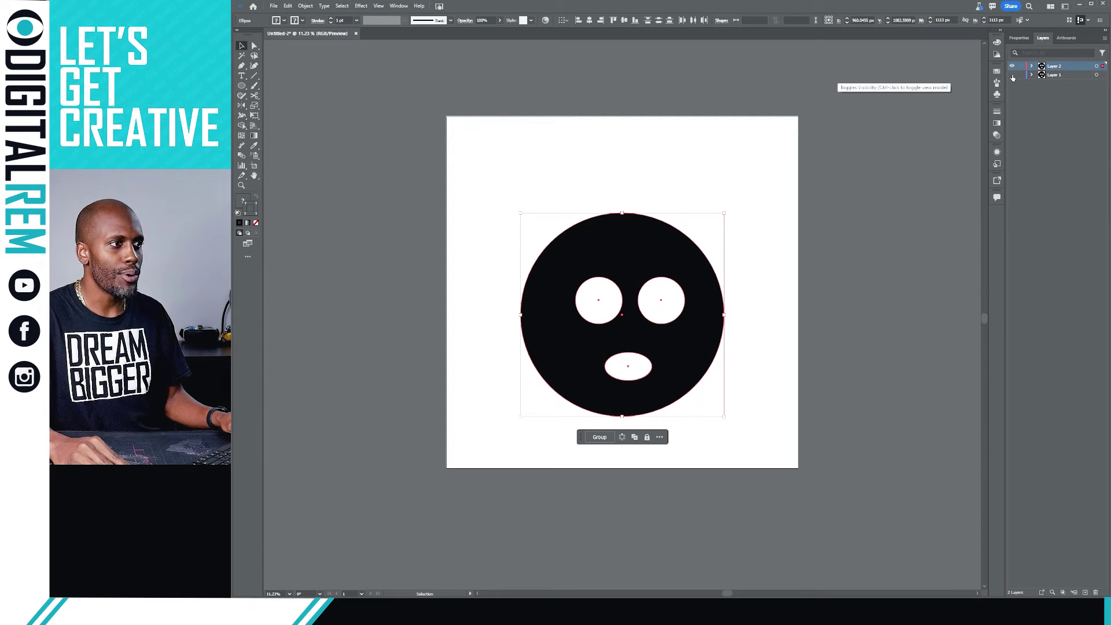
pyautogui.click(1013, 68)
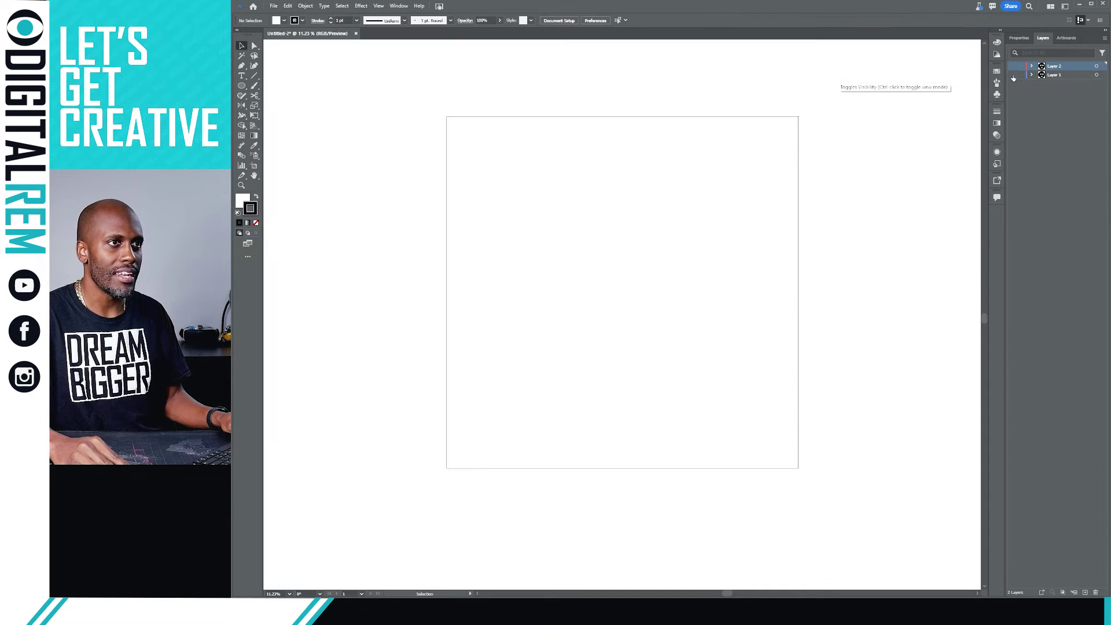
pyautogui.click(1013, 69)
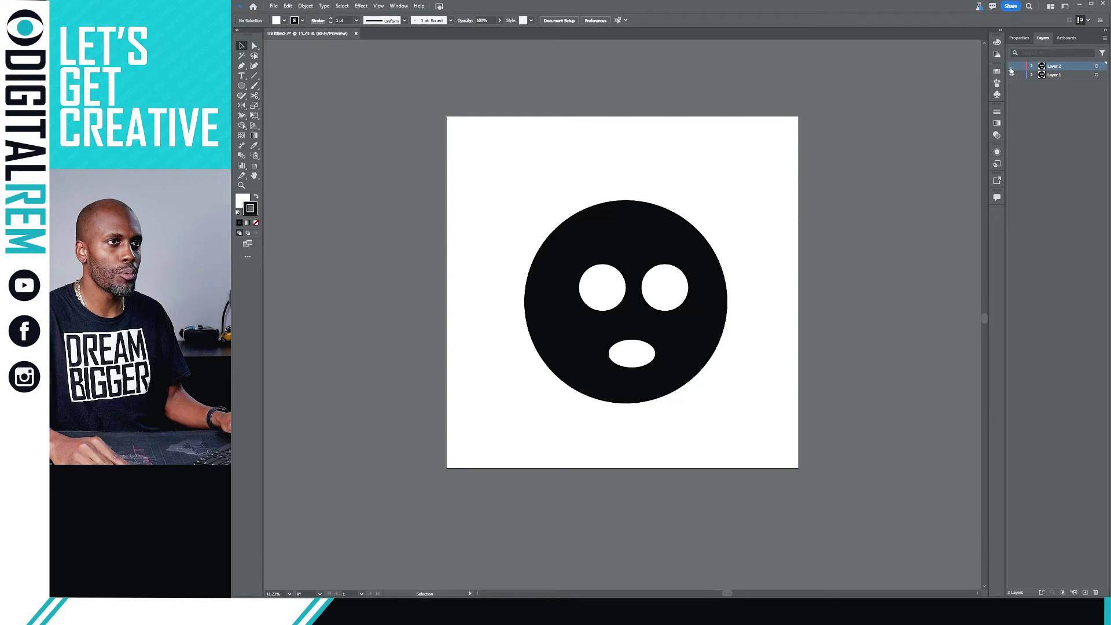
pyautogui.click(1013, 76)
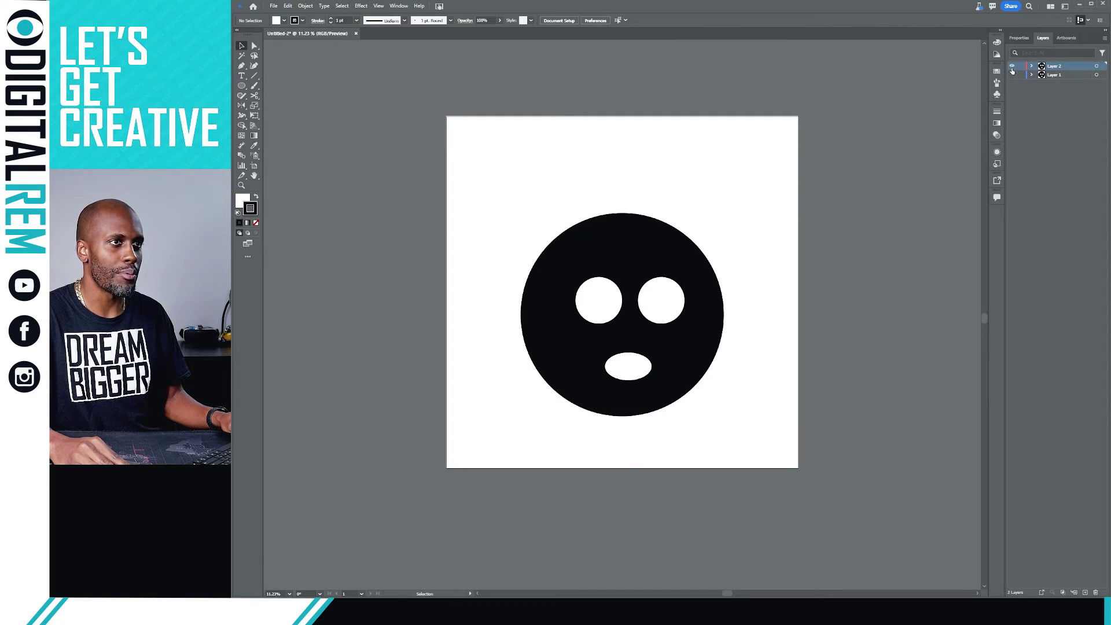